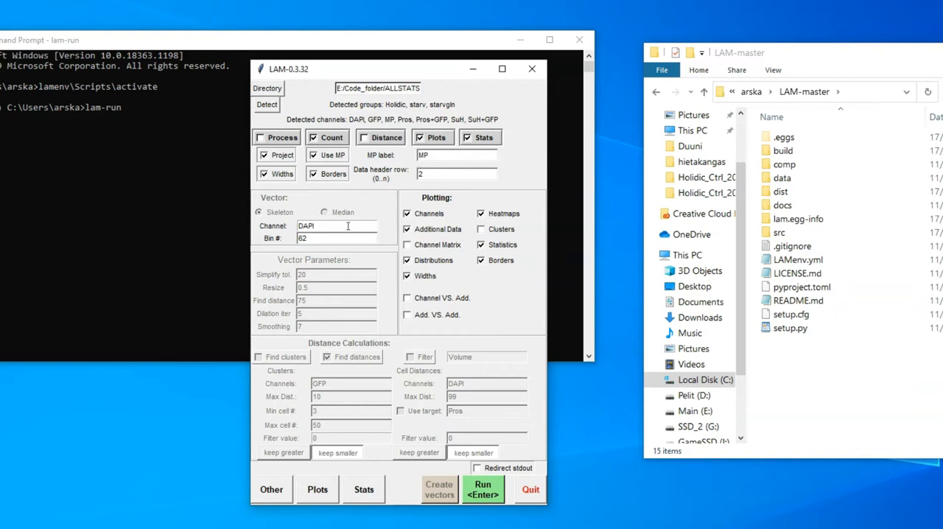
pyautogui.press('BackSpace')
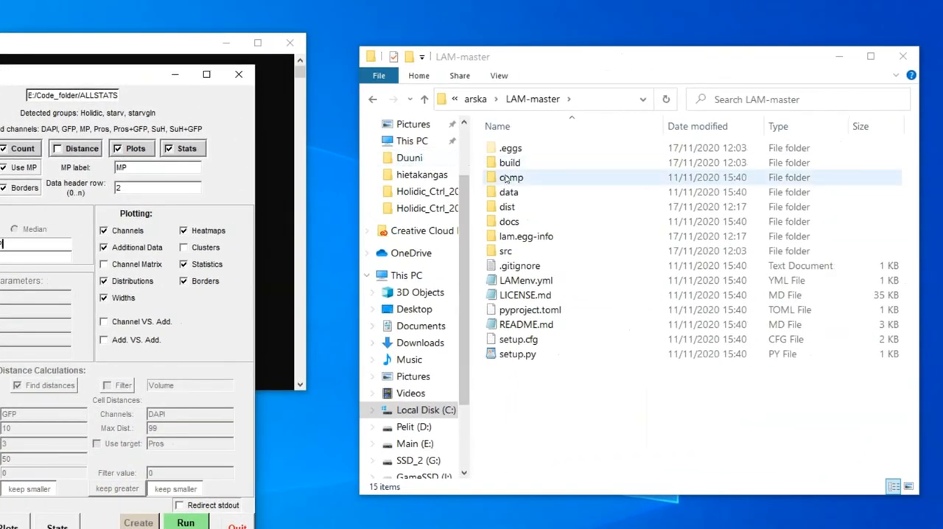
# Open the comp folder inside LAM-master and select the rotator.py script
pyautogui.click(551, 177)
pyautogui.doubleClick(551, 177)
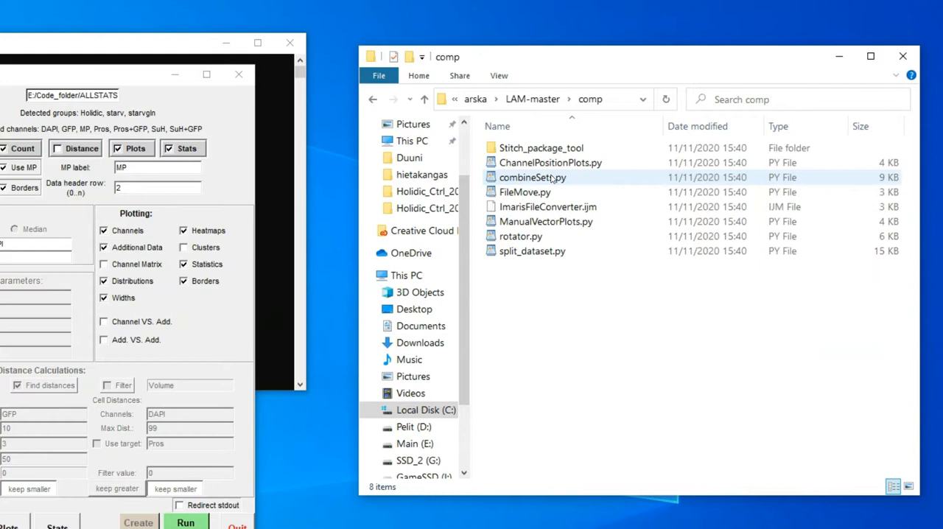
pyautogui.click(530, 237)
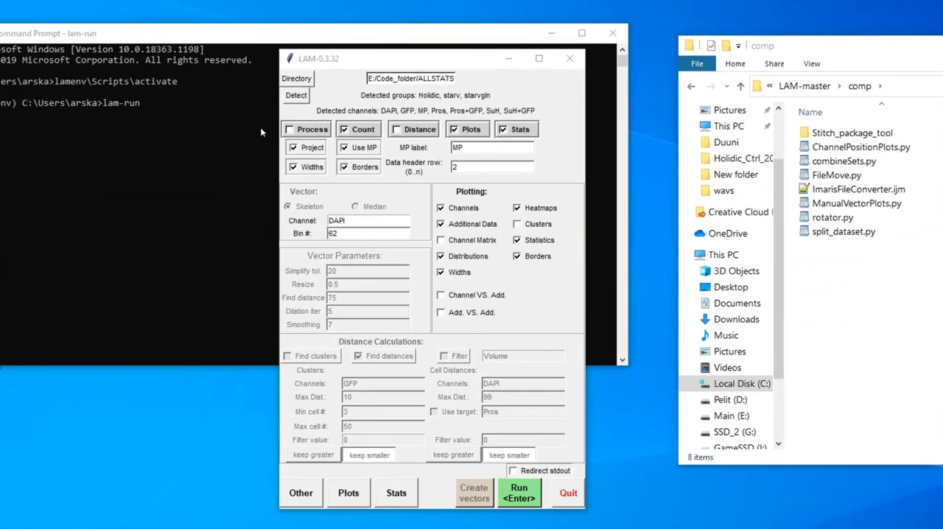
# Enable Process for the ALLSTATS data and open the vector creation window, placing it beside the main LAM window
pyautogui.click(308, 130)
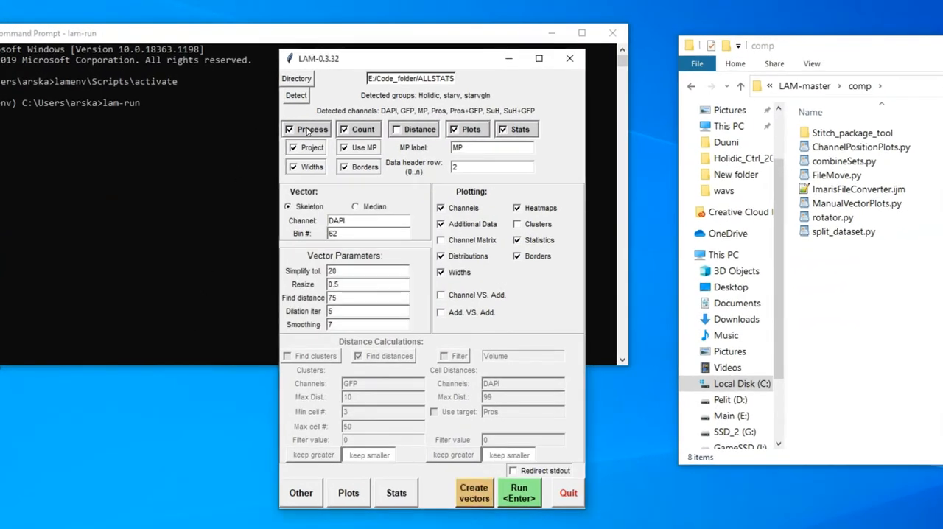
pyautogui.click(476, 493)
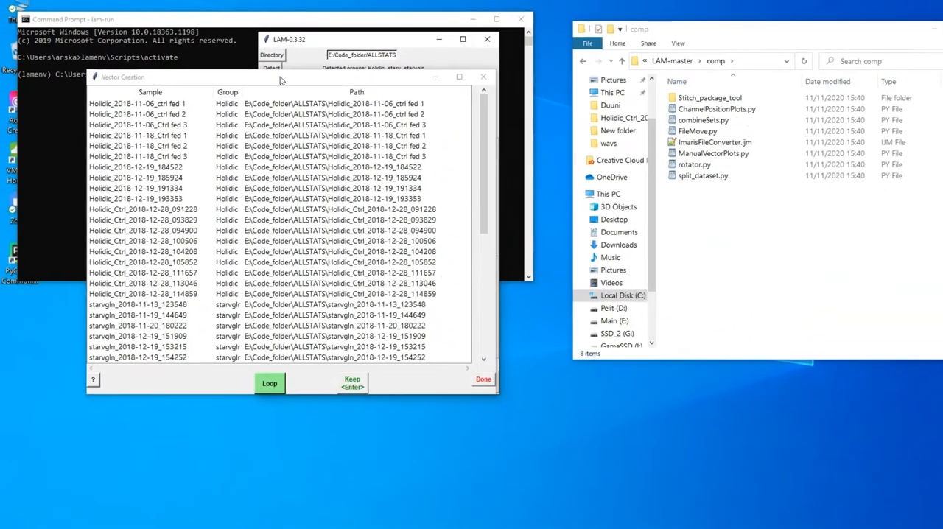
pyautogui.moveTo(280, 77); pyautogui.dragTo(721, 69)
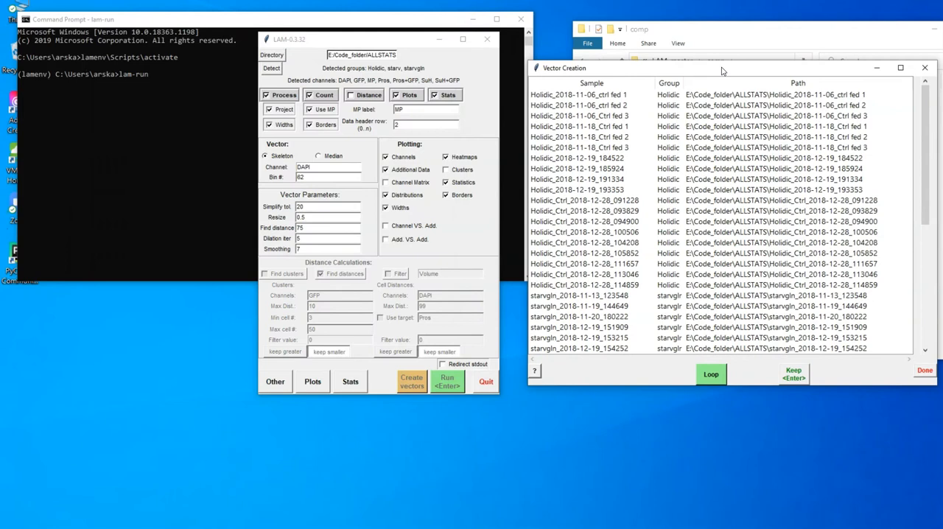
# Set the vector type to Median and run the vector creation loop on all samples
pyautogui.click(319, 156)
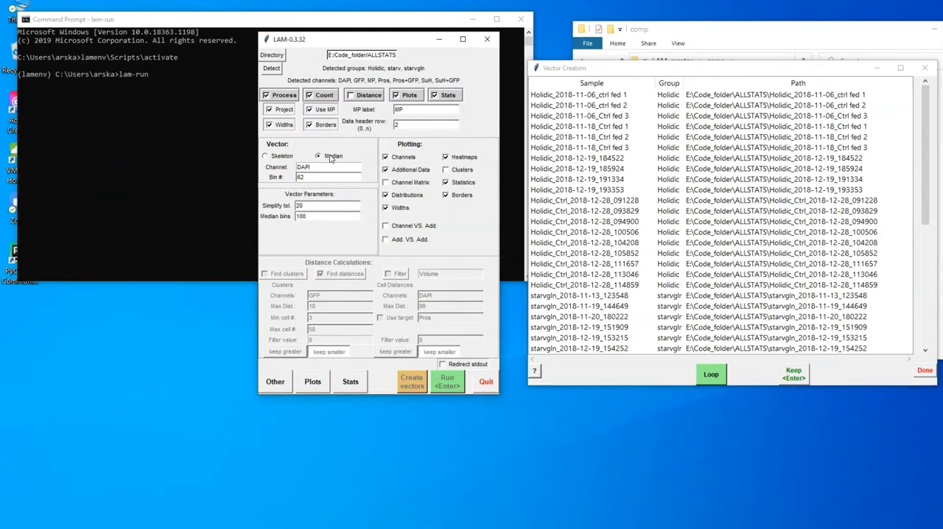
pyautogui.click(711, 375)
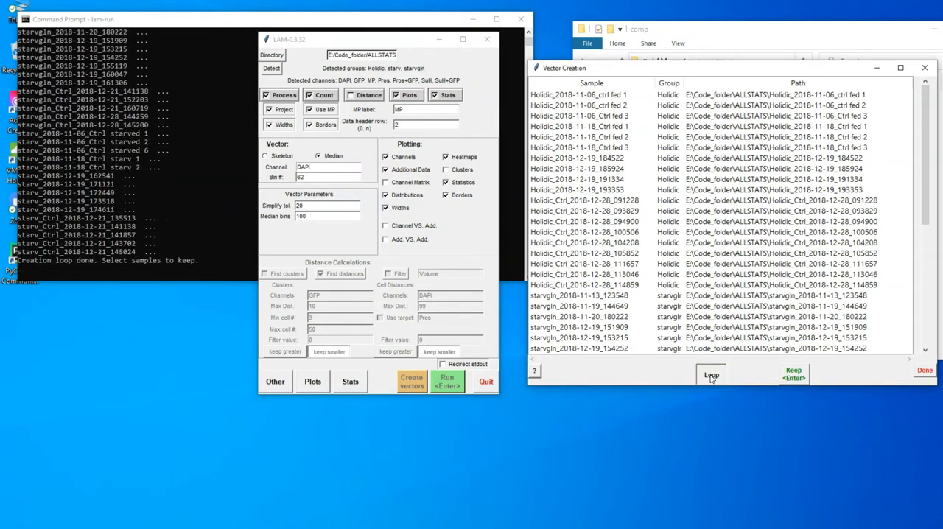
# Open Vectors.png from the Samples folder in ALLSTATS Analysis Data, examine the vector shape of each sample, and close the image
pyautogui.hotkey('alt', 'Tab')
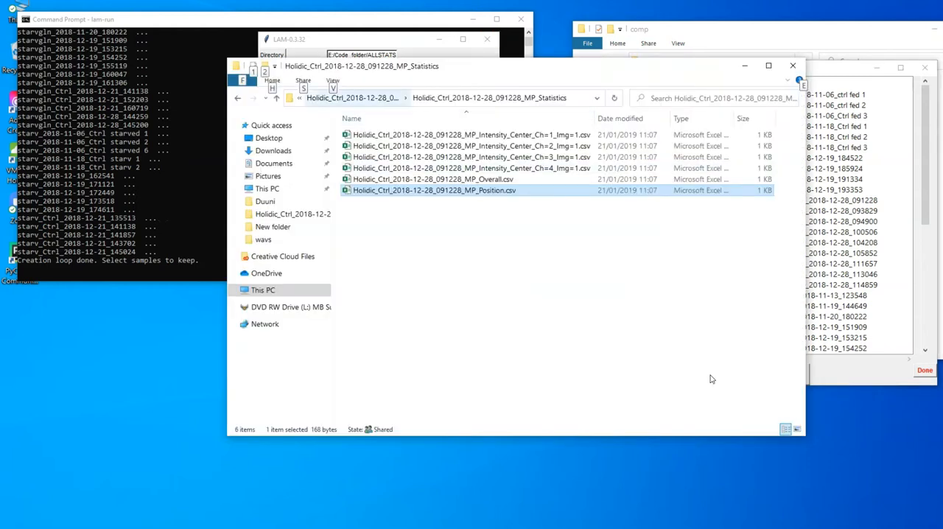
pyautogui.click(355, 98)
pyautogui.click(415, 99)
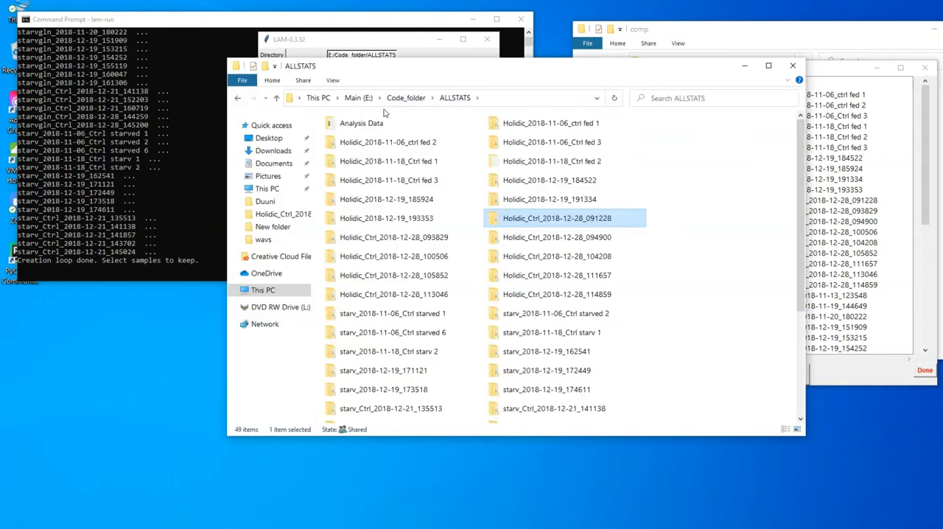
pyautogui.click(370, 124)
pyautogui.doubleClick(371, 124)
pyautogui.doubleClick(350, 159)
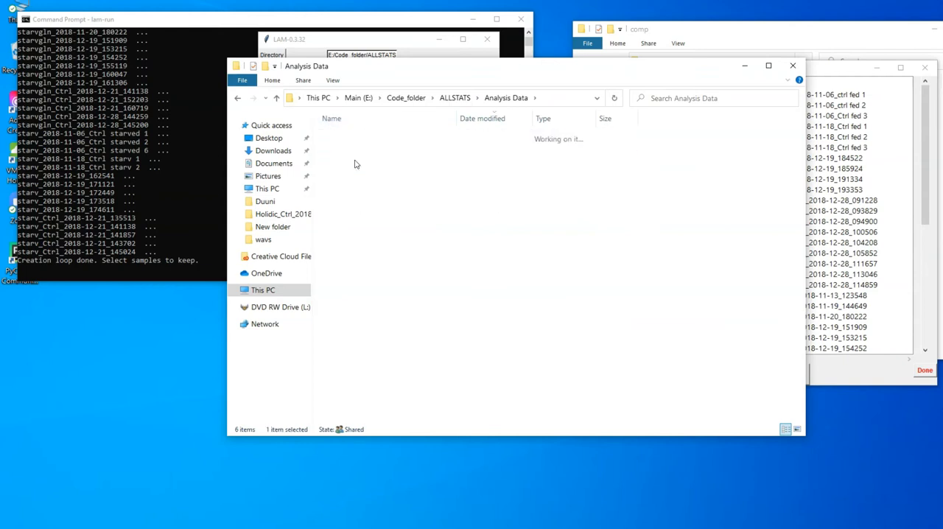
pyautogui.click(352, 135)
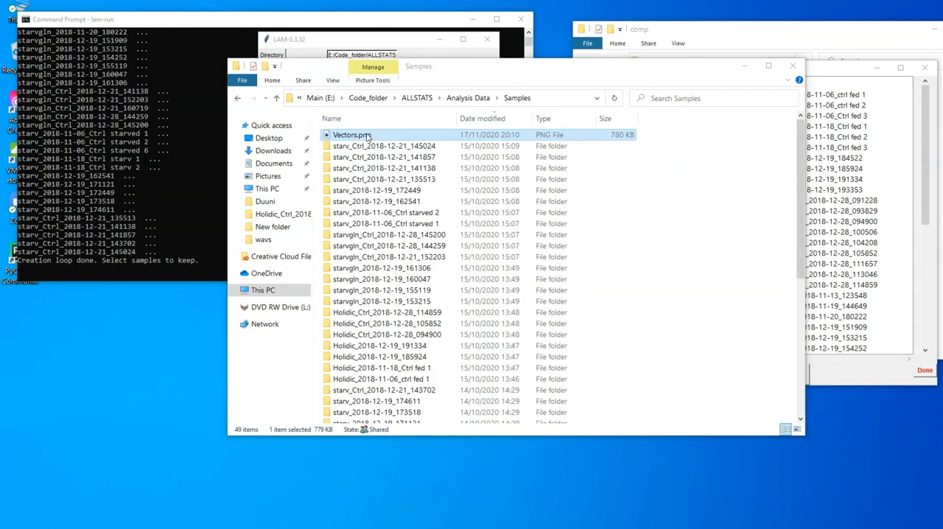
pyautogui.doubleClick(352, 135)
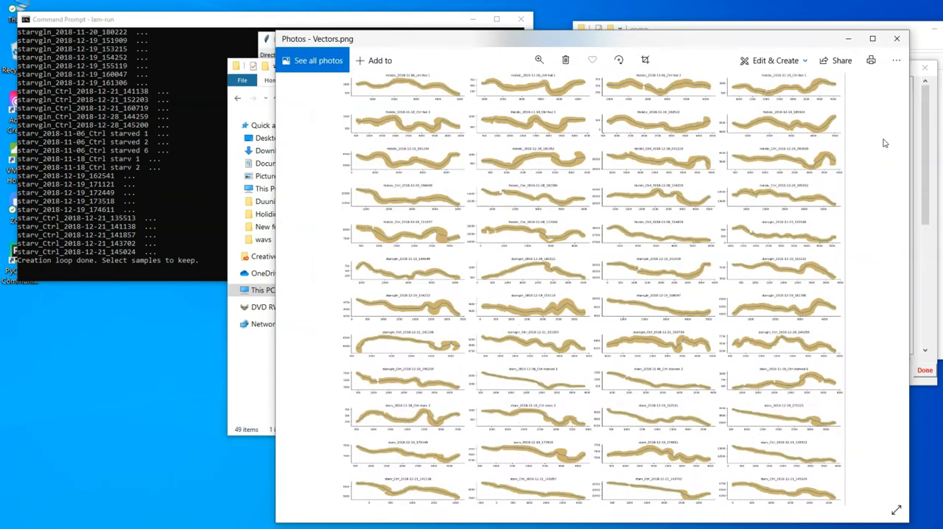
pyautogui.click(896, 39)
# Keep the vectors of the first thirteen Holidic samples, Holidic_Ctrl_2018-12-28_111657, starvgln_2018-11-13_123548 and starvgln_2018-11-19_144649
pyautogui.click(347, 44)
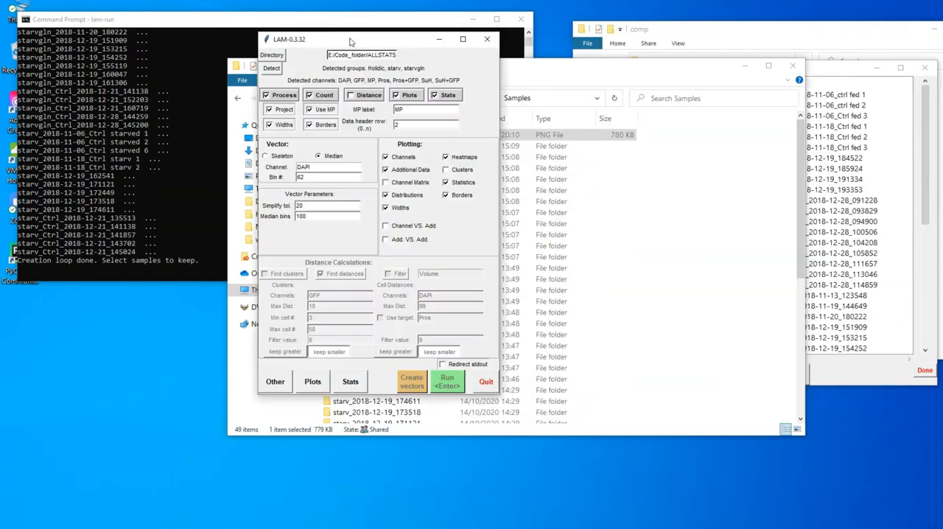
pyautogui.click(822, 70)
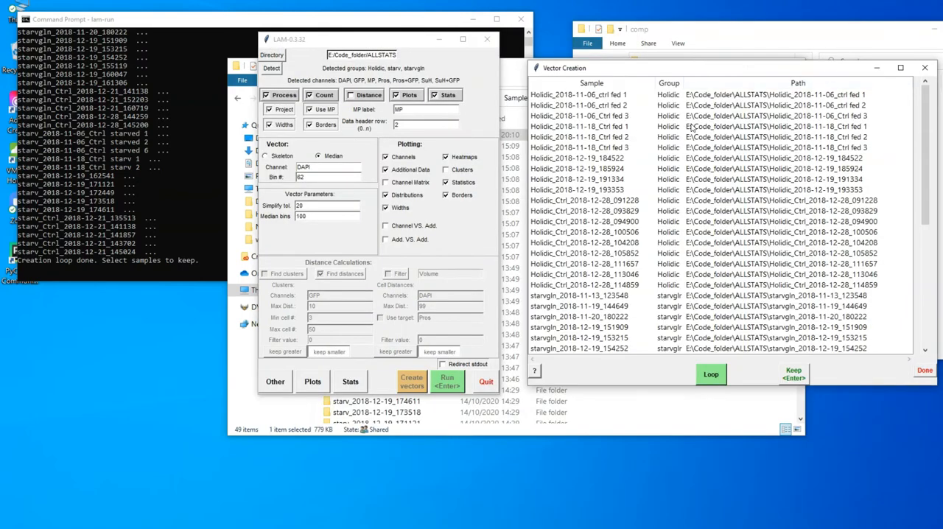
pyautogui.click(663, 97)
pyautogui.keyDown('shift'); pyautogui.click(675, 221); pyautogui.keyUp('shift')
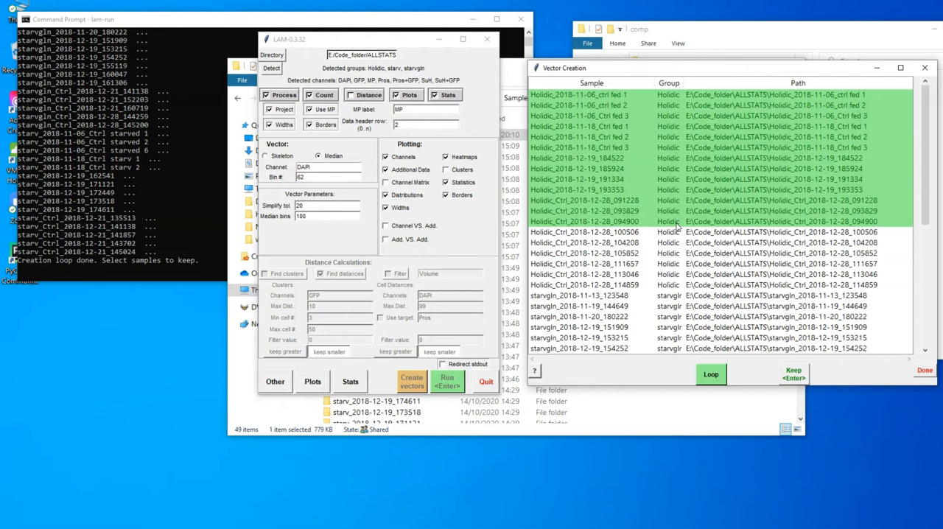
pyautogui.keyDown('ctrl'); pyautogui.click(677, 263); pyautogui.keyUp('ctrl')
pyautogui.keyDown('ctrl'); pyautogui.click(672, 296); pyautogui.keyUp('ctrl')
pyautogui.keyDown('ctrl'); pyautogui.click(671, 306); pyautogui.keyUp('ctrl')
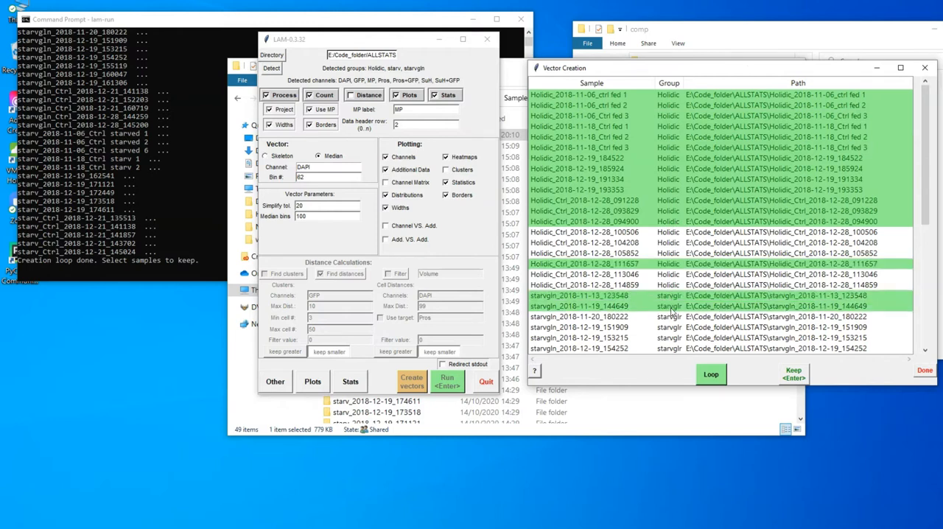
pyautogui.click(793, 374)
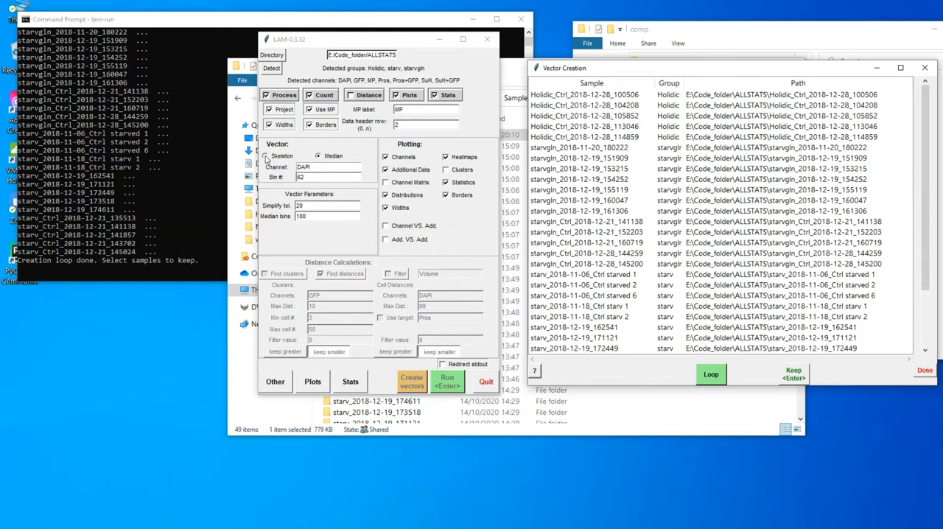
# Switch the vector type to Skeleton and run the creation loop on the remaining samples
pyautogui.click(266, 157)
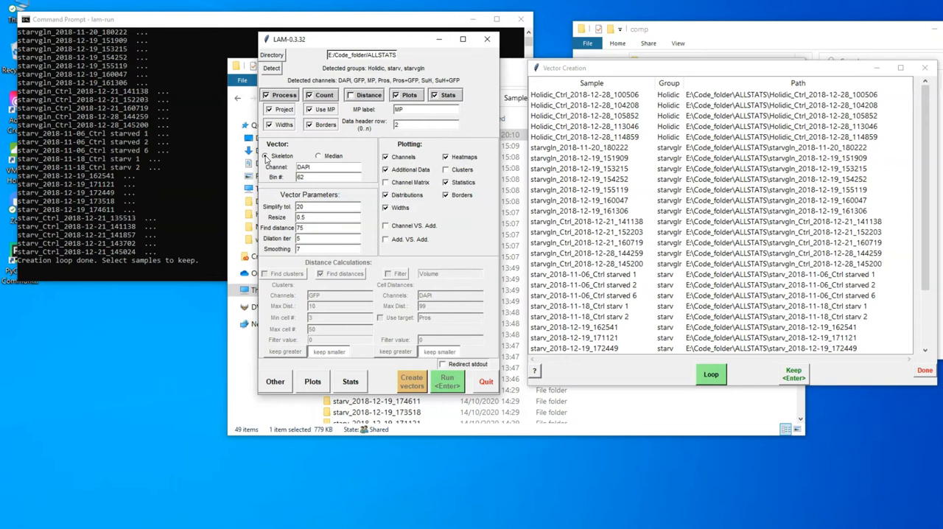
pyautogui.click(711, 377)
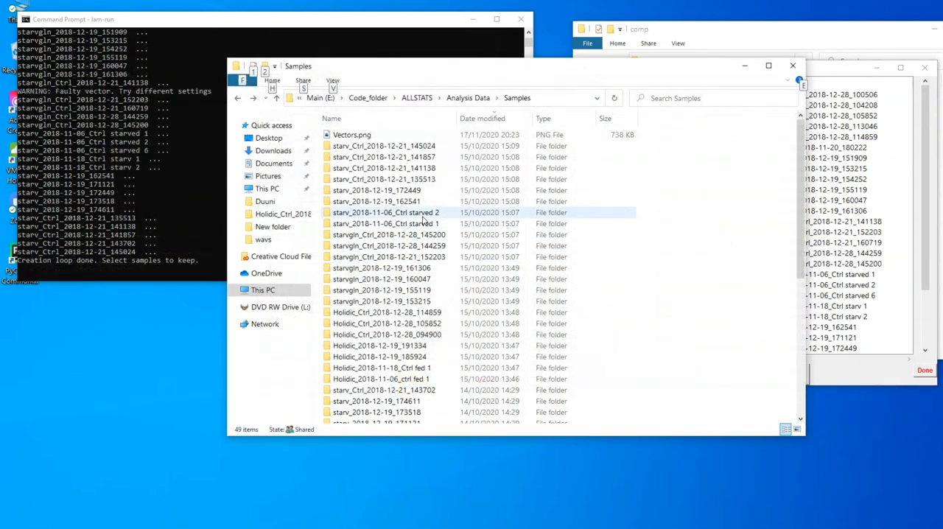
# Open the skeleton PDF of sample starv_2018-11-06_Ctrl starved 2 and examine its modified and skeleton images for gaps and branches
pyautogui.doubleClick(423, 215)
pyautogui.click(380, 191)
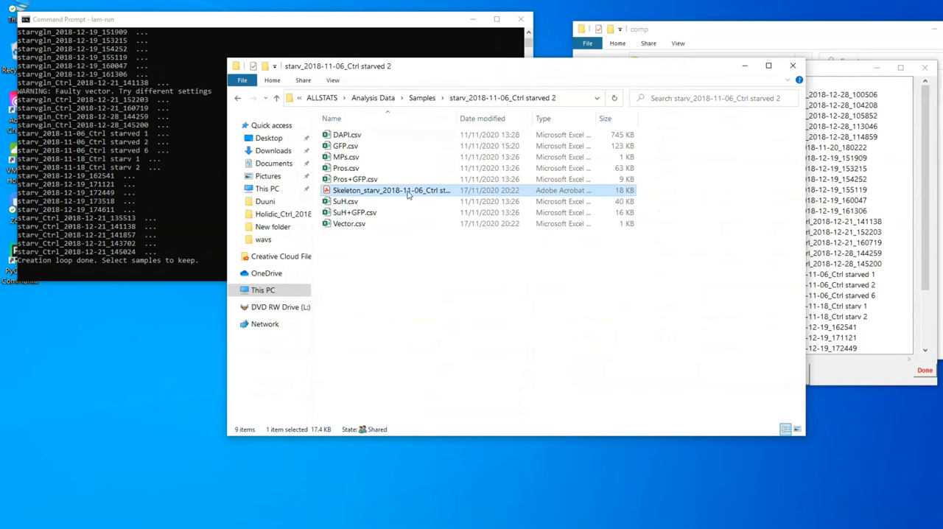
pyautogui.doubleClick(419, 190)
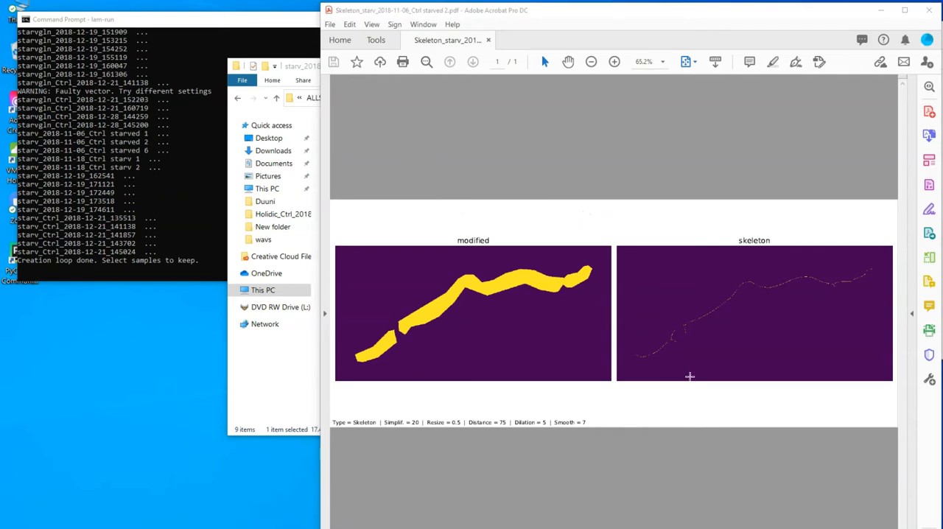
pyautogui.scroll(8, 658, 363)
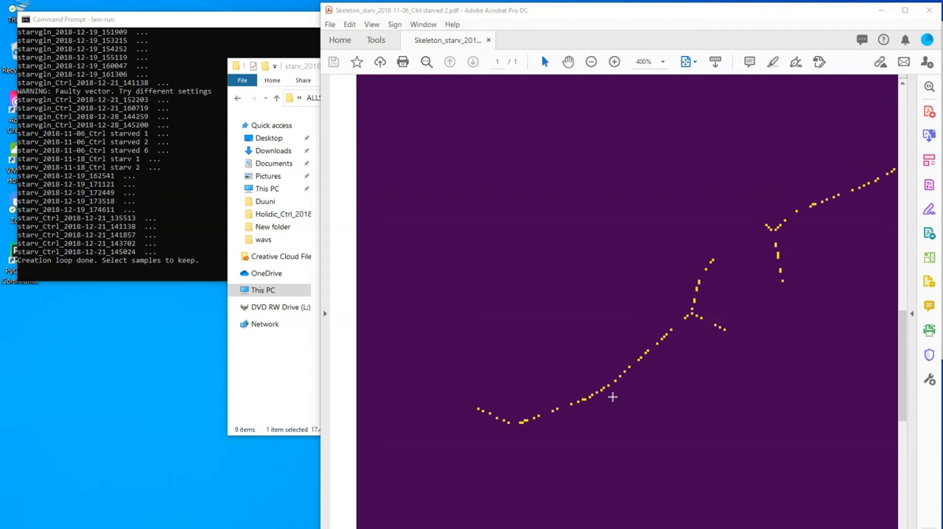
pyautogui.scroll(-3, 612, 397)
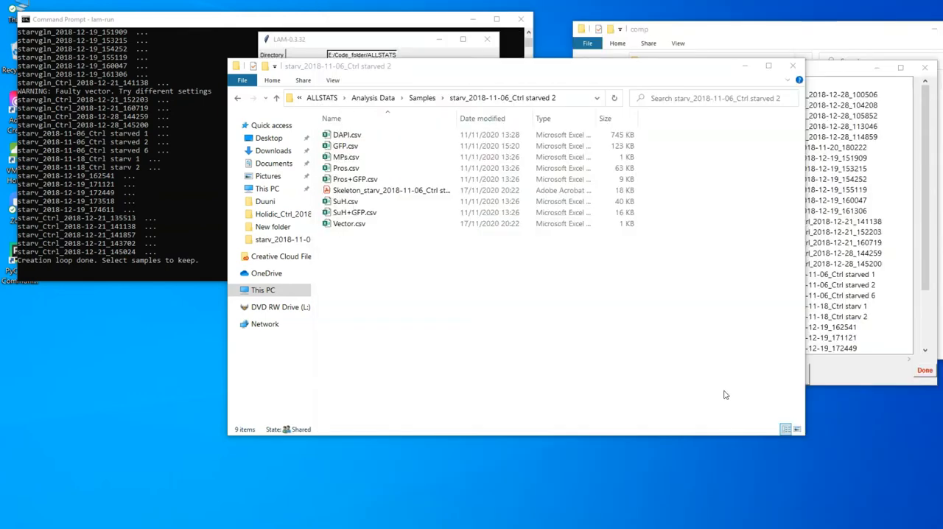
# Set the skeleton vector parameters Resize to 0.4 and Smoothing to 10
pyautogui.click(409, 38)
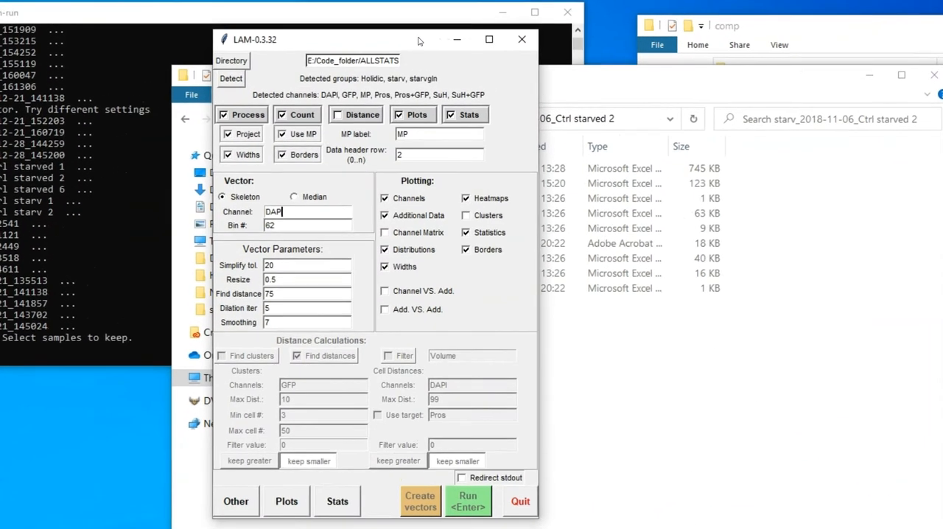
pyautogui.click(297, 281)
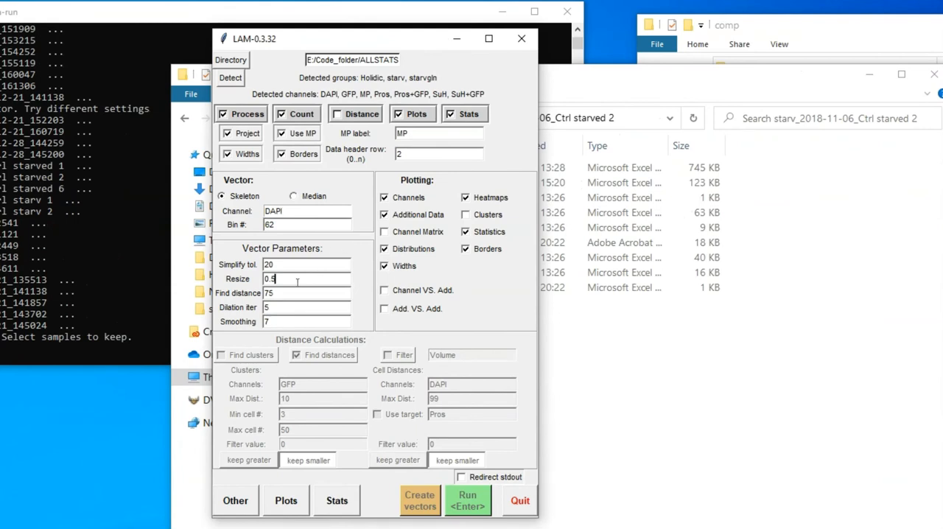
pyautogui.press('BackSpace')
pyautogui.write('4')
pyautogui.click(270, 321)
pyautogui.moveTo(270, 321); pyautogui.dragTo(253, 323)
pyautogui.write('10')
# Open the skeleton PDF of sample starvgln_2018-12-19_155119, examine the shape of its modified image up close, and close it
pyautogui.click(637, 316)
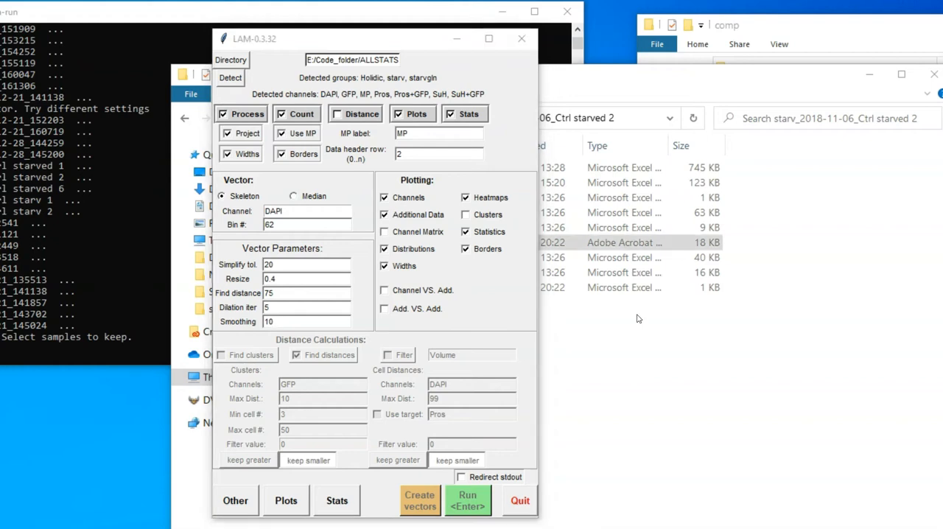
pyautogui.click(652, 86)
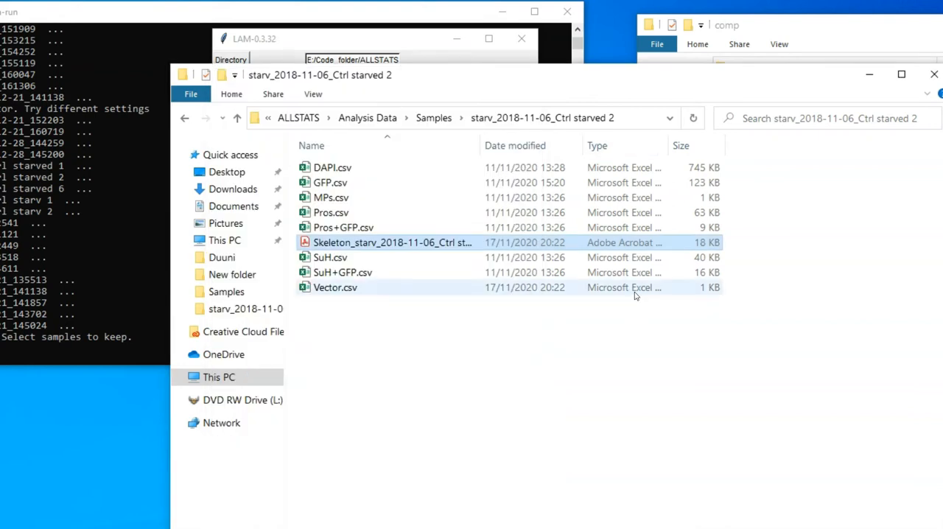
pyautogui.hotkey('alt', 'Up')
pyautogui.doubleClick(444, 377)
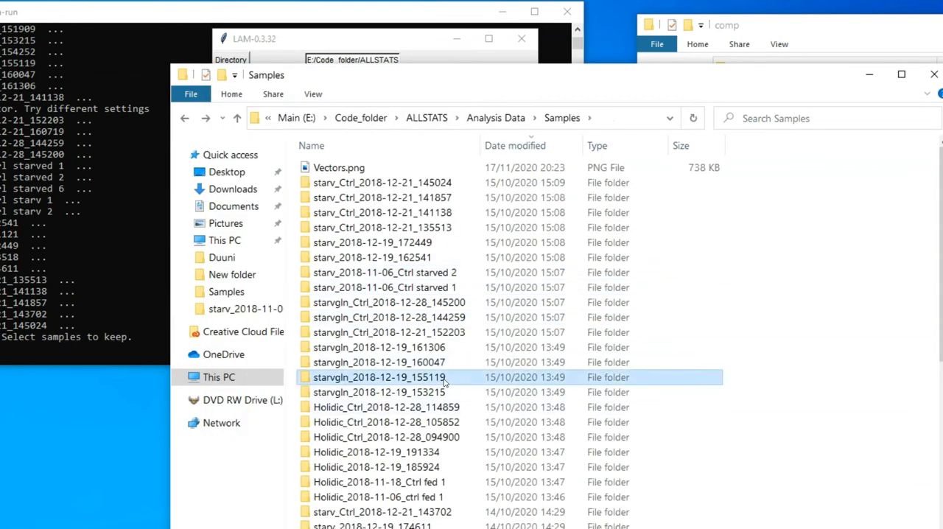
pyautogui.doubleClick(390, 245)
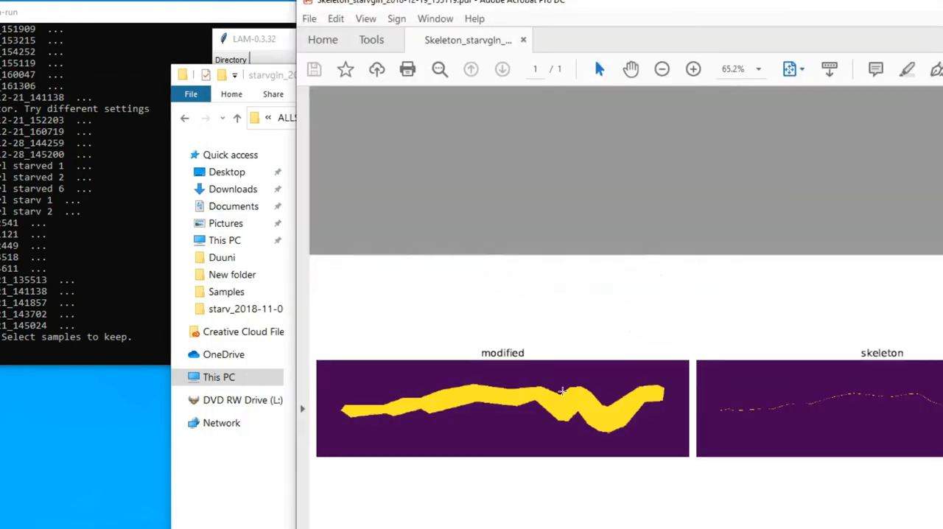
pyautogui.scroll(3, 578, 405)
pyautogui.scroll(2, 578, 404)
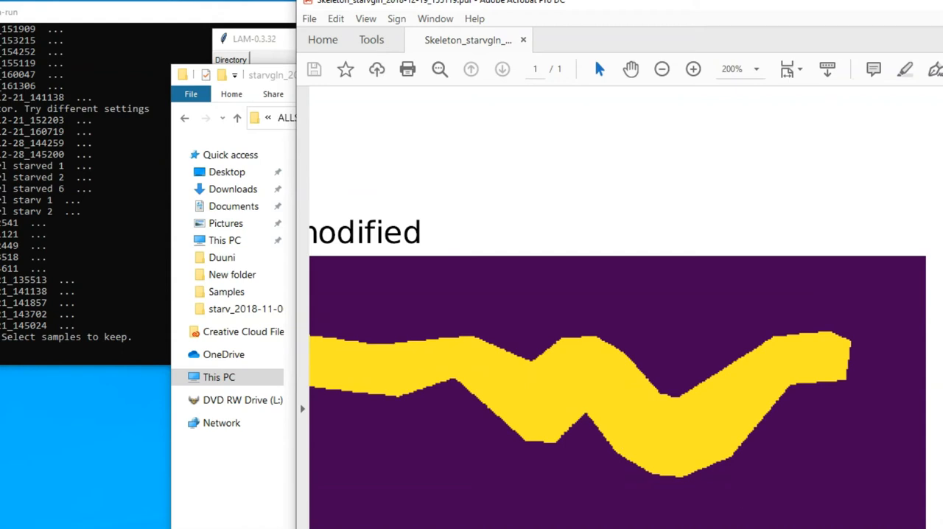
pyautogui.click(941, 2)
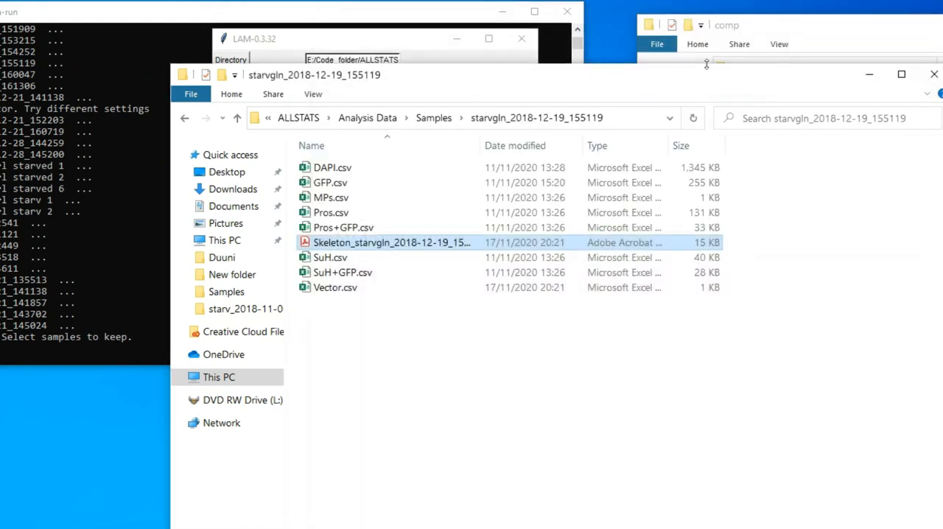
# Set the vector parameters Dilation iter to 7 and Smoothing to 3
pyautogui.click(380, 46)
pyautogui.doubleClick(286, 306)
pyautogui.write('7')
pyautogui.press('Tab')
pyautogui.write('3')
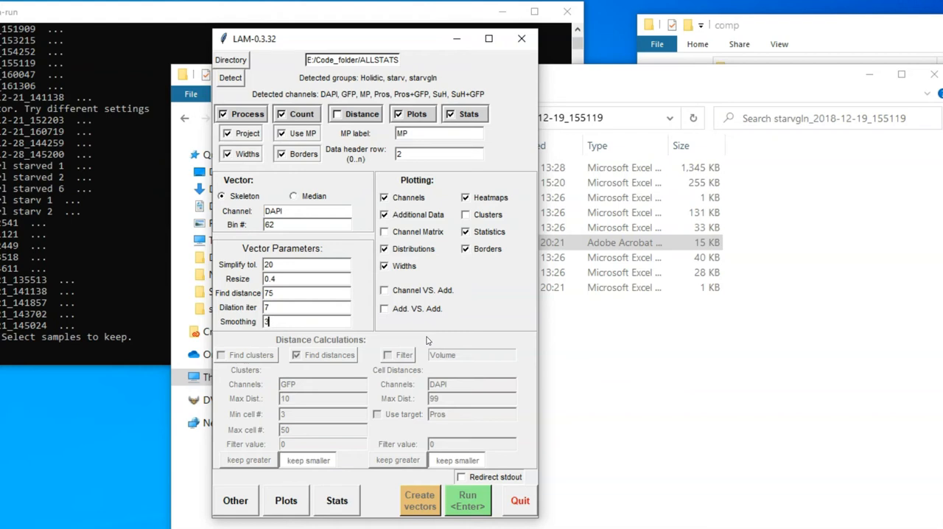
# Set the Find distance vector parameter to 125
pyautogui.doubleClick(300, 293)
pyautogui.write('125')
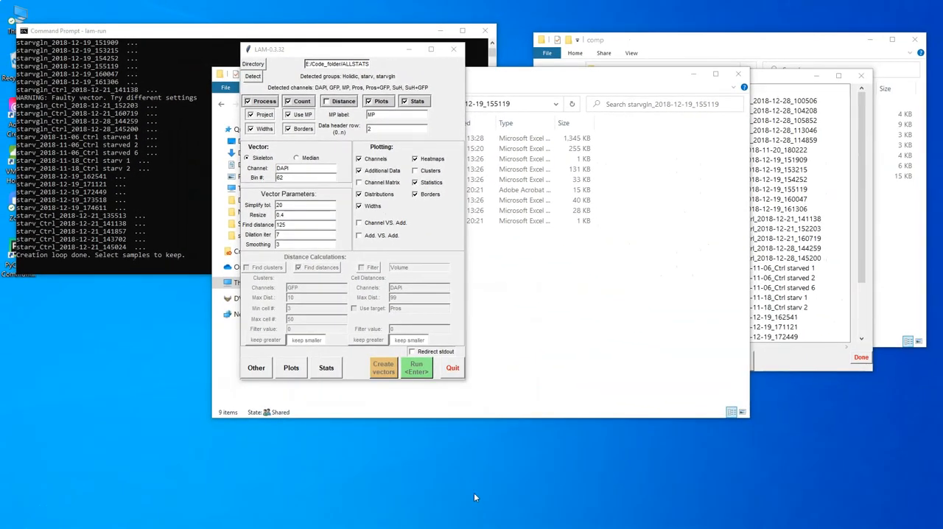
# Open Vector.csv of sample starvgln_2018-12-19_155119 in Excel to examine its X and Y coordinates
pyautogui.click(574, 325)
pyautogui.click(358, 220)
pyautogui.doubleClick(401, 221)
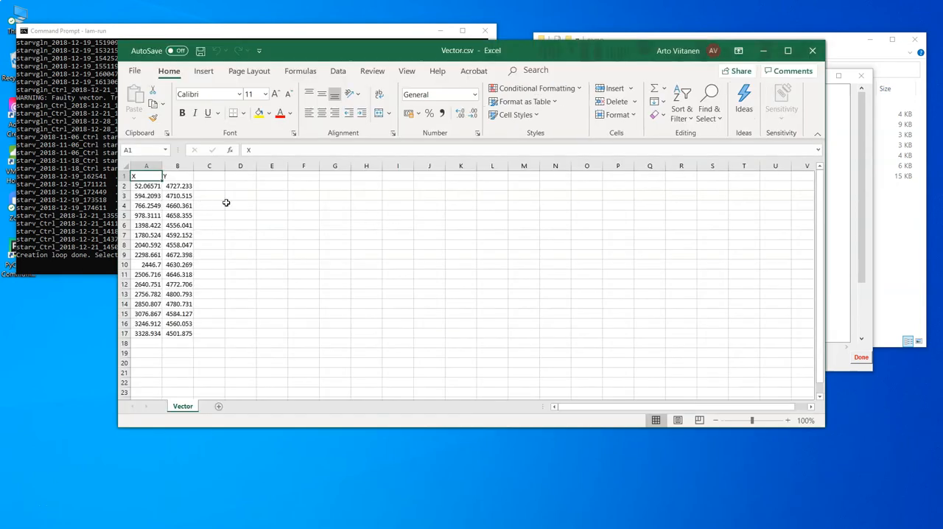
# Close the Vector.csv workbook and bring the LAM window forward
pyautogui.click(856, 275)
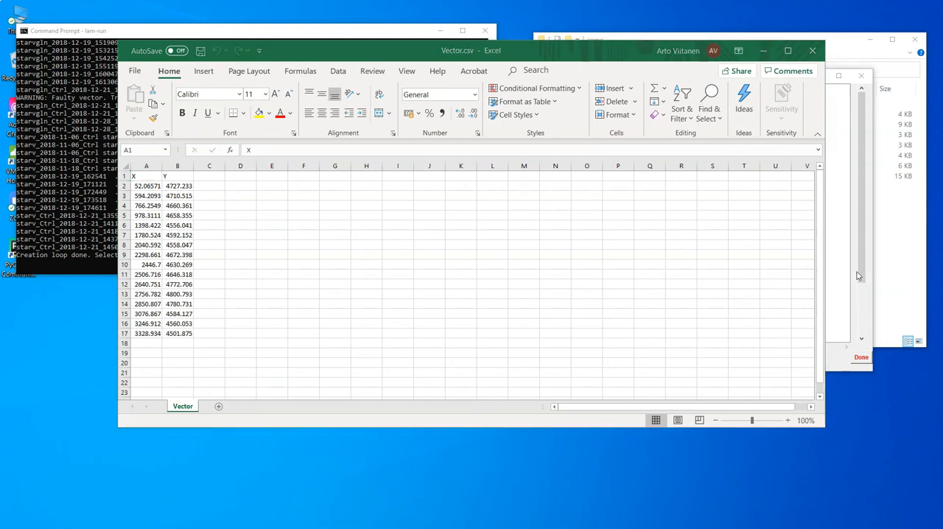
pyautogui.click(815, 53)
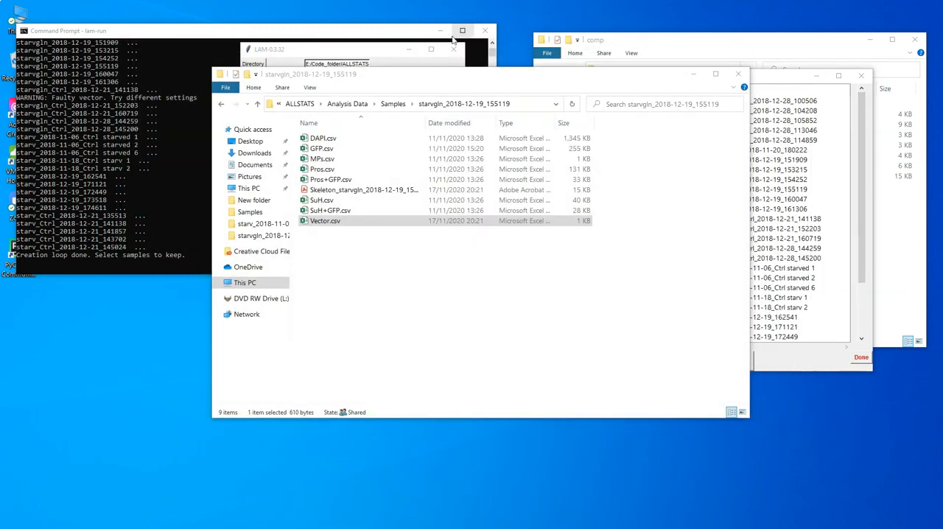
pyautogui.click(363, 53)
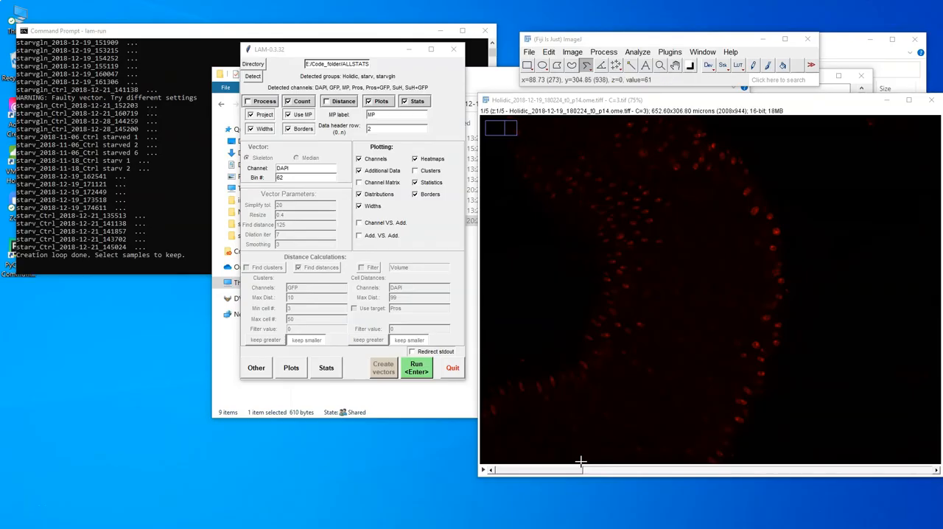
# In ImageJ, trace an eight-point segmented line along the middle of the curved tissue, from the image's lower edge to its upper edge
pyautogui.click(581, 462)
pyautogui.click(635, 421)
pyautogui.click(660, 387)
pyautogui.click(684, 311)
pyautogui.click(691, 230)
pyautogui.click(676, 190)
pyautogui.click(635, 157)
pyautogui.doubleClick(574, 123)
# Save the segmented line's XY coordinates as a text file in the images folder, keeping the proposed file name
pyautogui.click(530, 52)
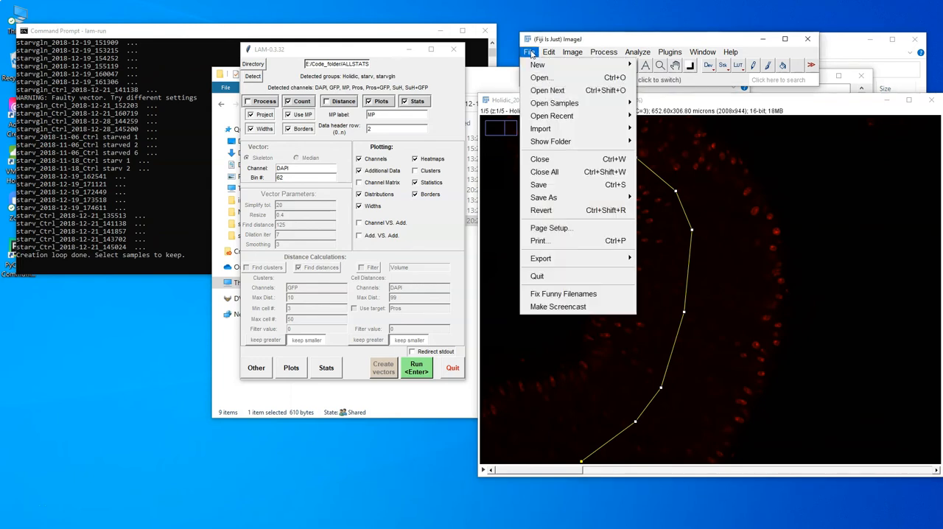
pyautogui.moveTo(564, 197)
pyautogui.click(668, 203)
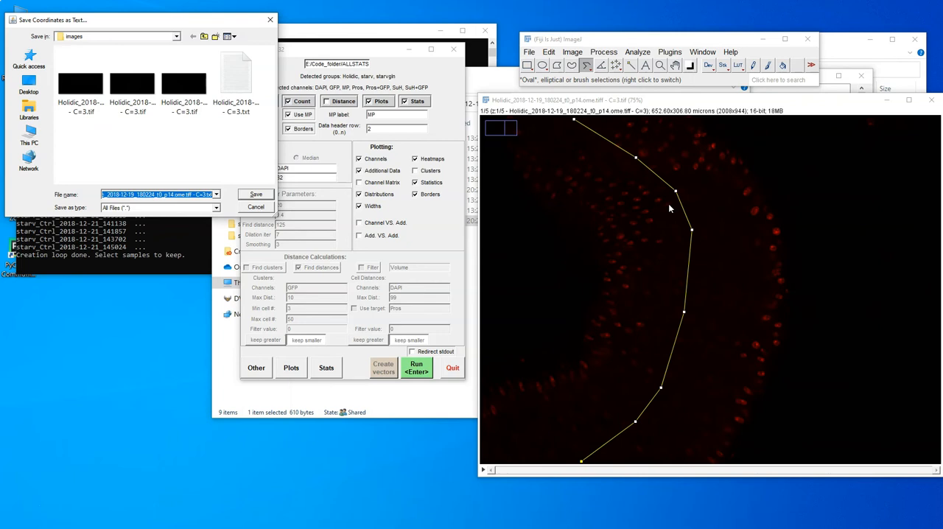
pyautogui.press('Return')
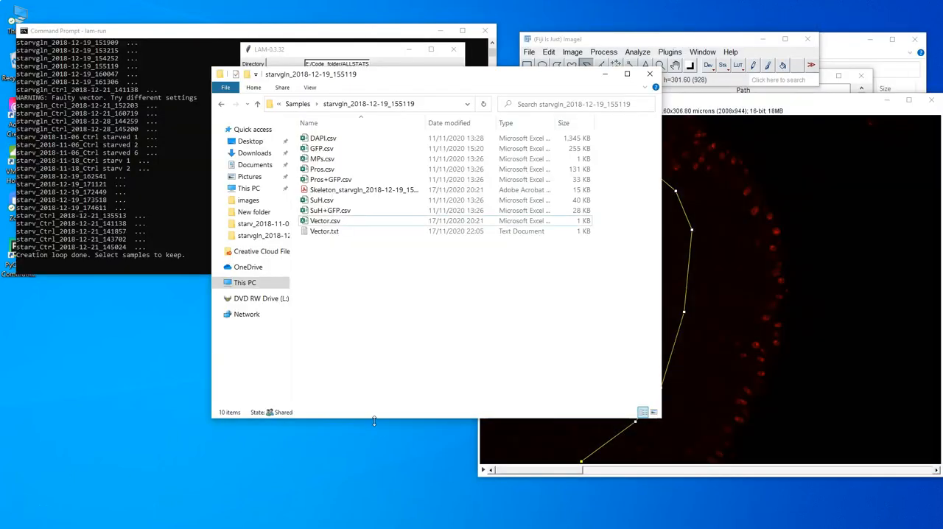
# Compare the coordinate layout of Vector.csv in Excel with Vector.txt in Notepad for sample starvgln_2018-12-19_155119, closing each file
pyautogui.click(349, 234)
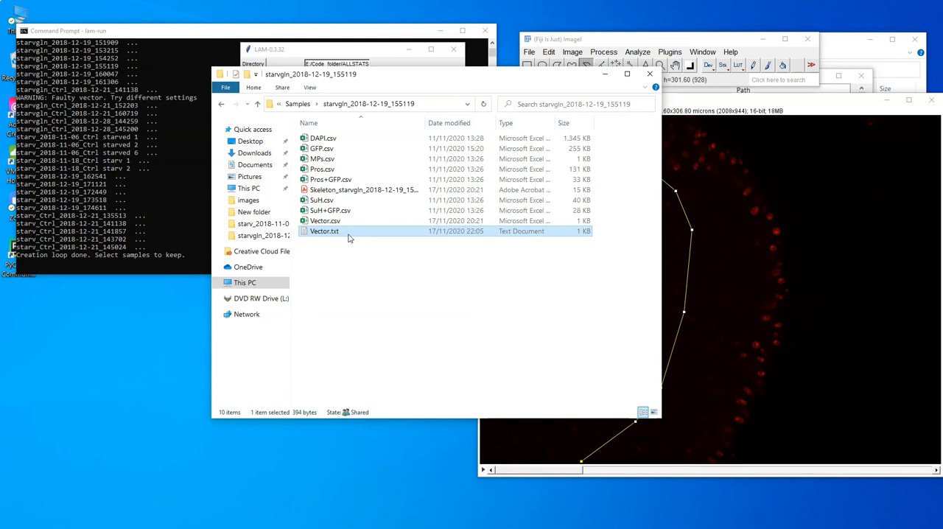
pyautogui.click(354, 224)
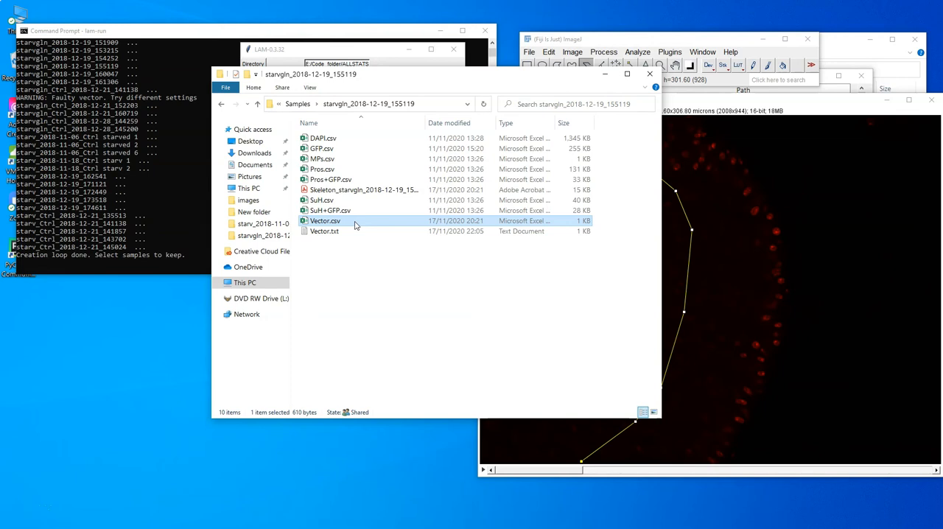
pyautogui.doubleClick(355, 225)
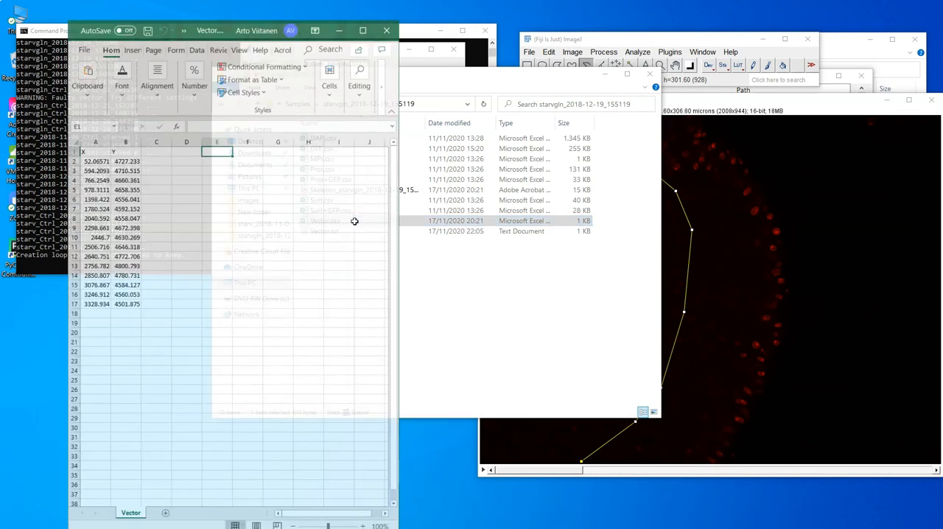
pyautogui.moveTo(95, 135); pyautogui.dragTo(133, 135)
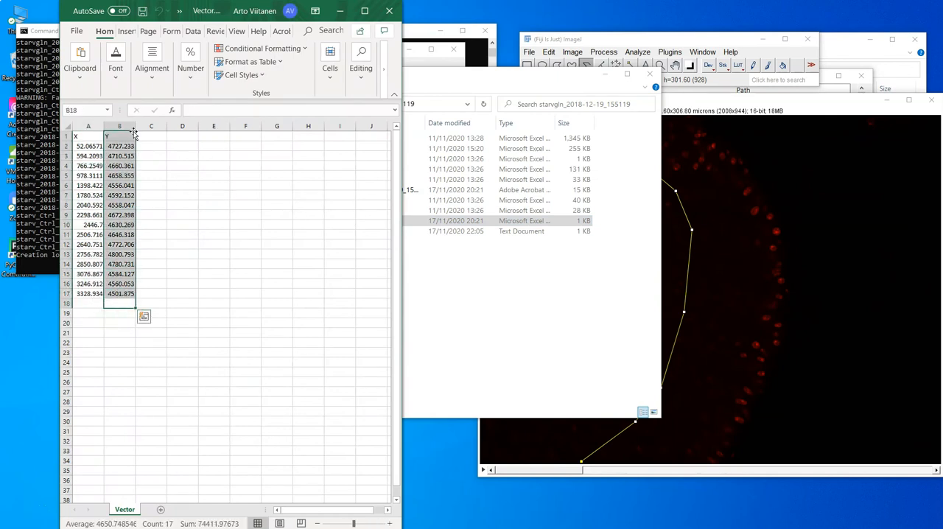
pyautogui.click(228, 158)
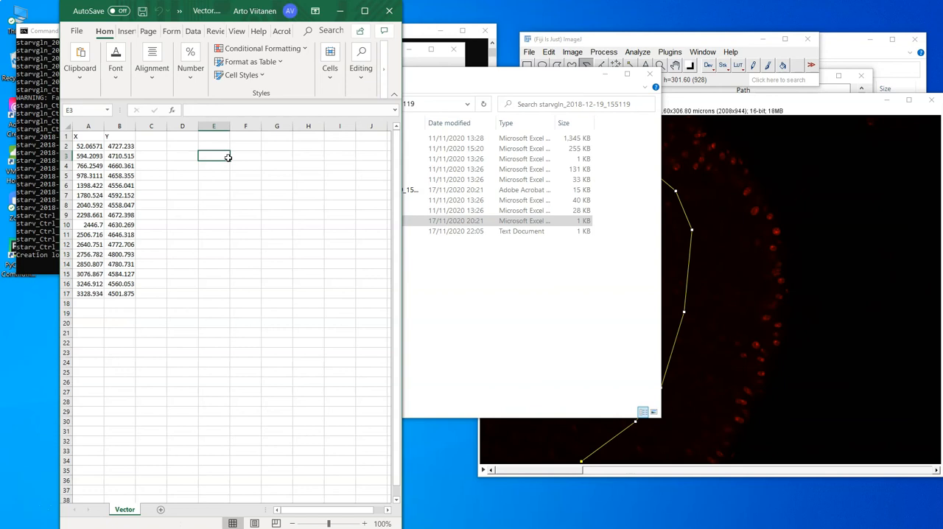
pyautogui.click(389, 11)
pyautogui.doubleClick(332, 231)
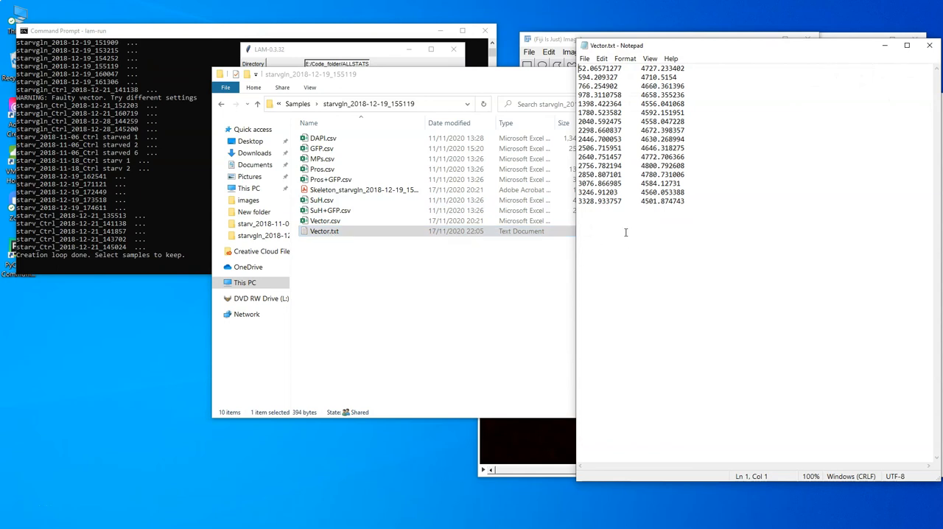
pyautogui.click(929, 46)
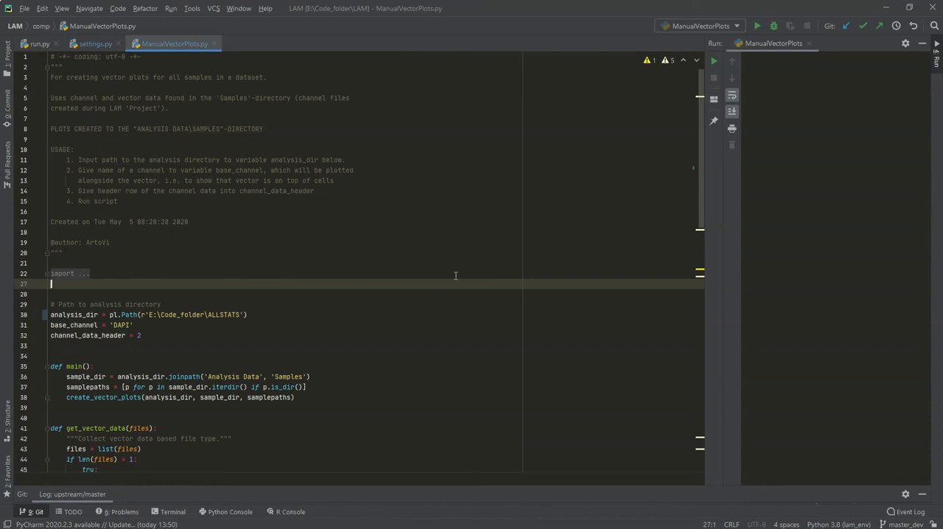
# Run the ManualVectorPlots script in PyCharm and open Vectors.png from the ALLSTATS Samples folder to view the vector plots
pyautogui.click(756, 26)
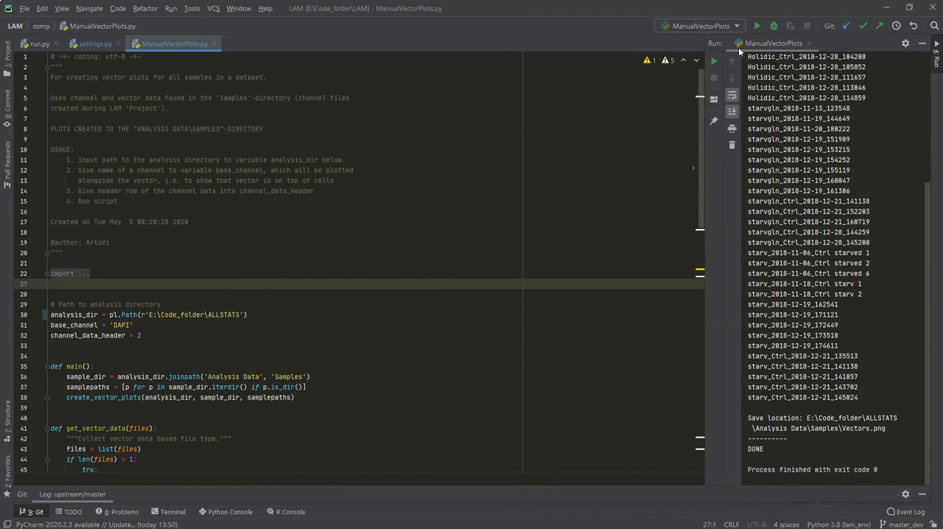
pyautogui.click(887, 7)
pyautogui.click(298, 105)
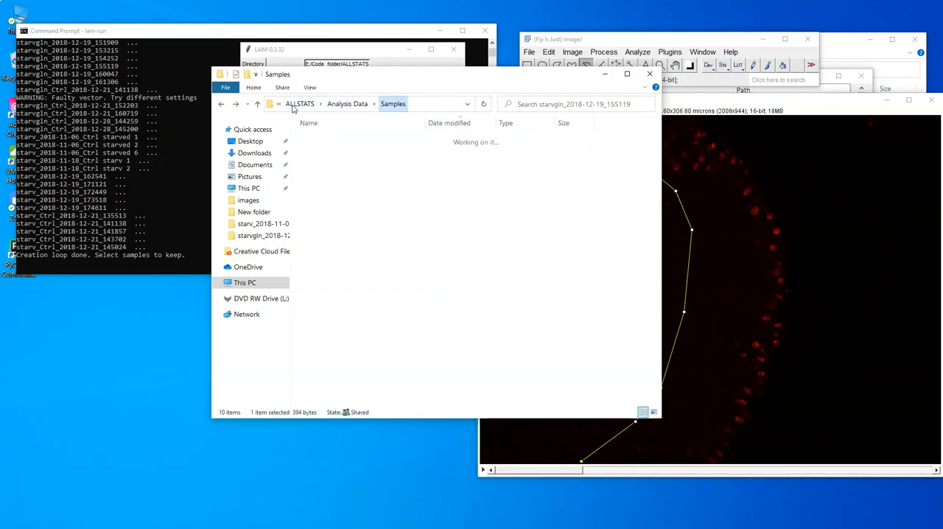
pyautogui.doubleClick(330, 137)
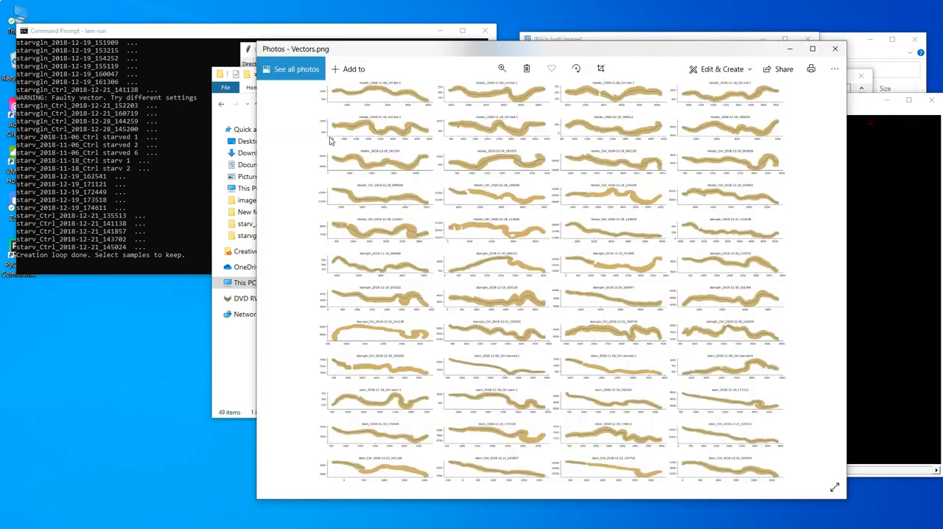